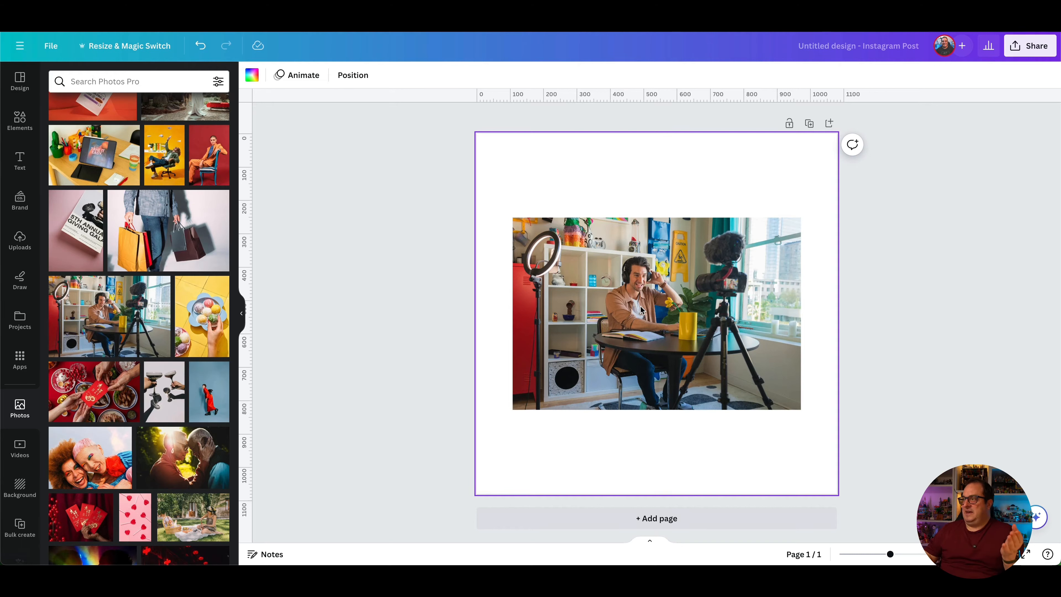
# Try cropping the photo's top, left and right edges with handles, then undo the side crops
pyautogui.click(631, 308)
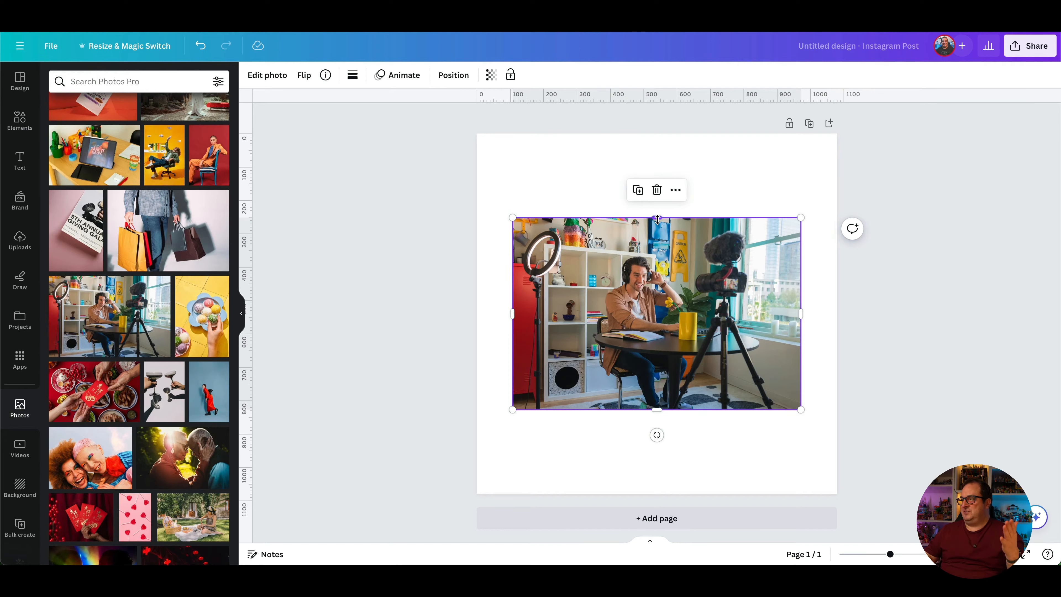
pyautogui.moveTo(658, 219)
pyautogui.mouseDown()
pyautogui.moveTo(656, 256)
pyautogui.moveTo(654, 208)
pyautogui.moveTo(656, 227)
pyautogui.moveTo(657, 216)
pyautogui.mouseUp()
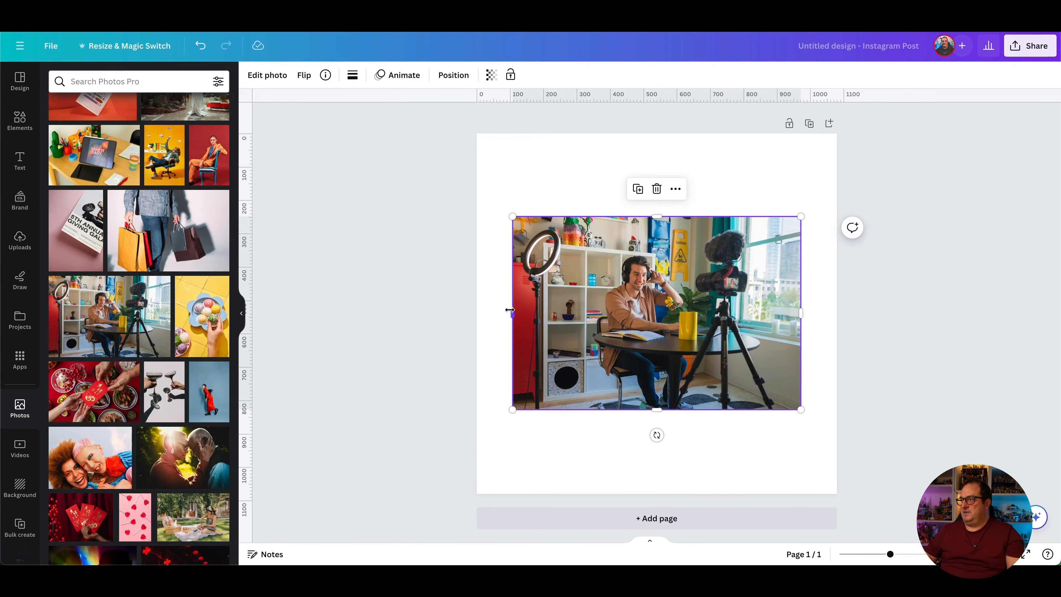
pyautogui.moveTo(510, 309); pyautogui.dragTo(594, 310)
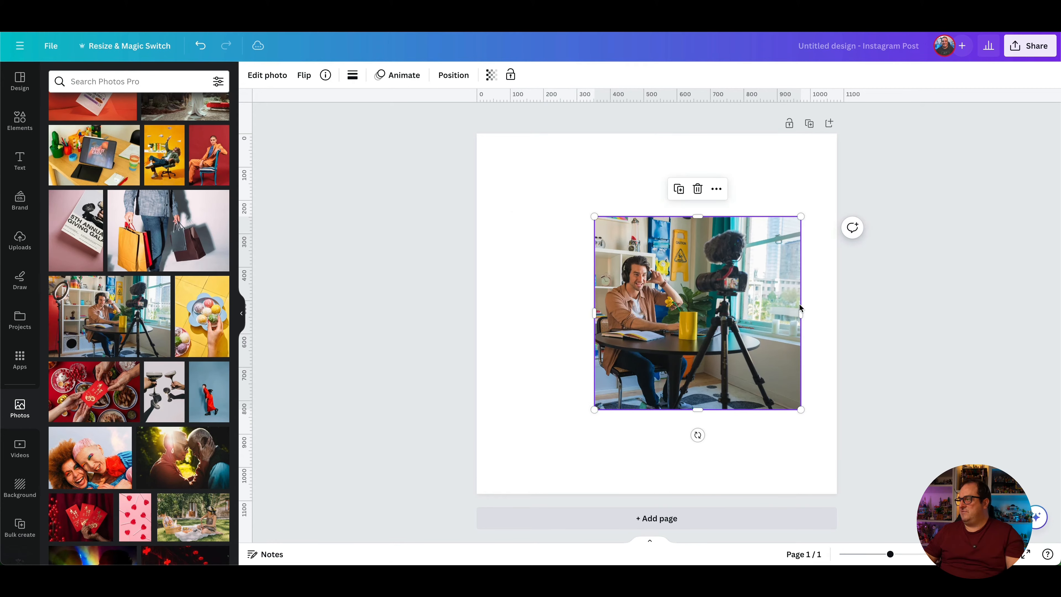
pyautogui.moveTo(800, 313); pyautogui.dragTo(763, 314)
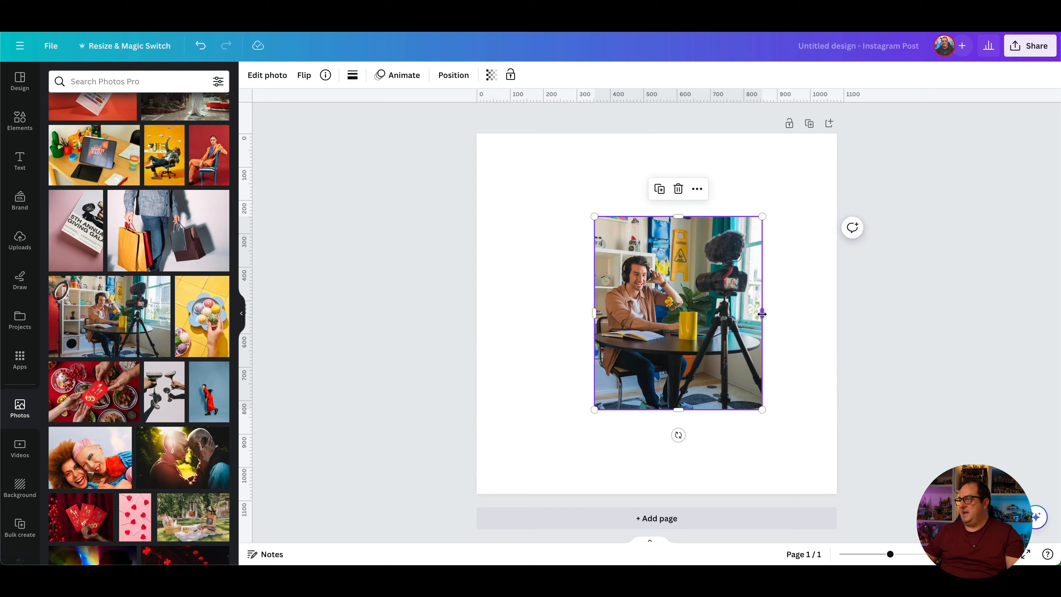
pyautogui.hotkey('ctrl', 'z')
pyautogui.hotkey('ctrl', 'z')
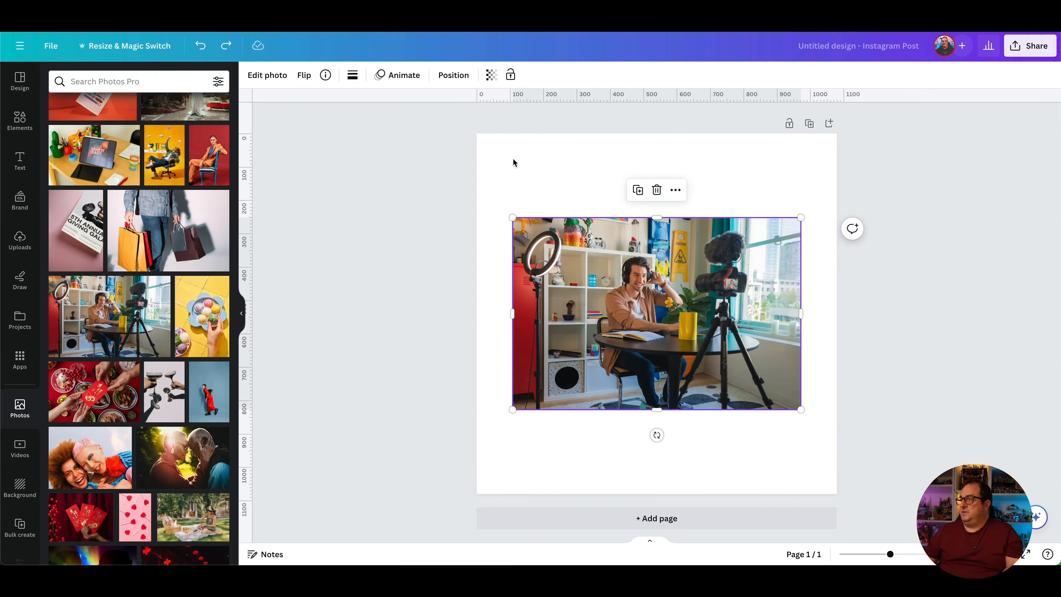
# Resize the photo frame to exactly 500 px wide by 400 px tall in the Position panel
pyautogui.click(455, 76)
pyautogui.click(91, 287)
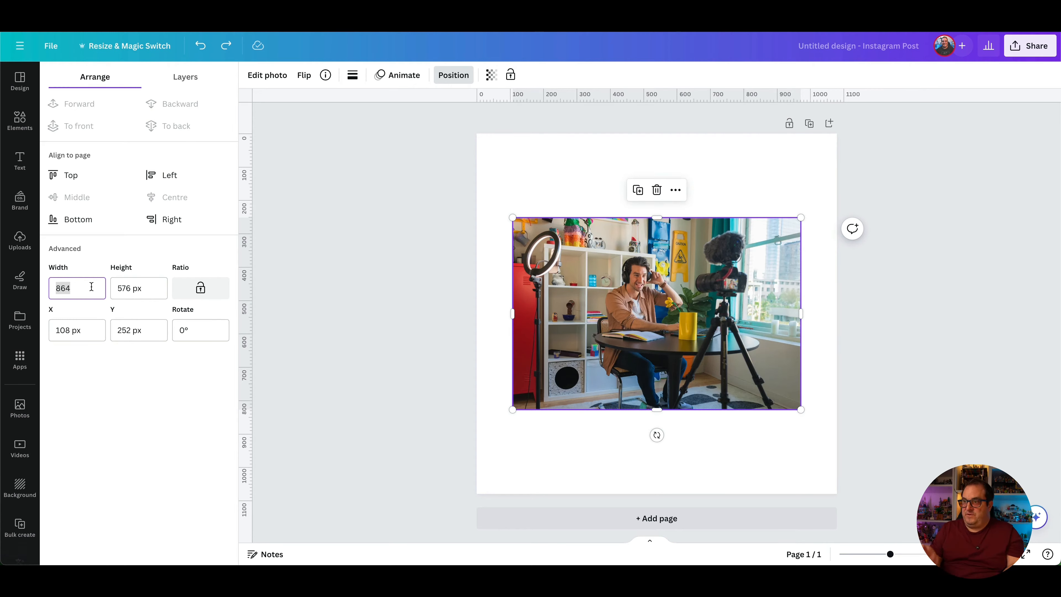
pyautogui.write('500')
pyautogui.press('Tab')
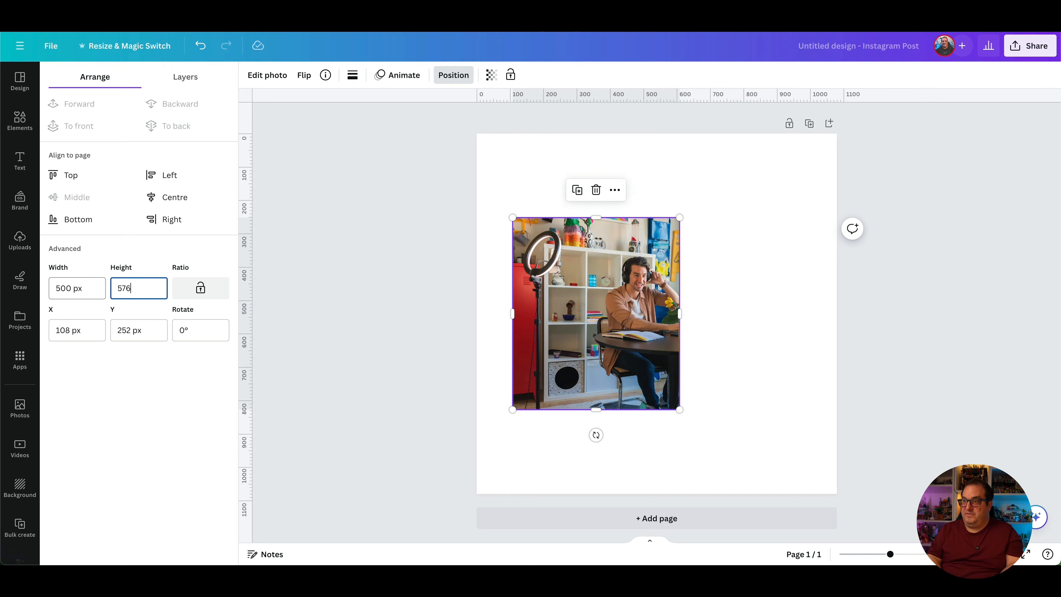
pyautogui.write('400')
pyautogui.press('Return')
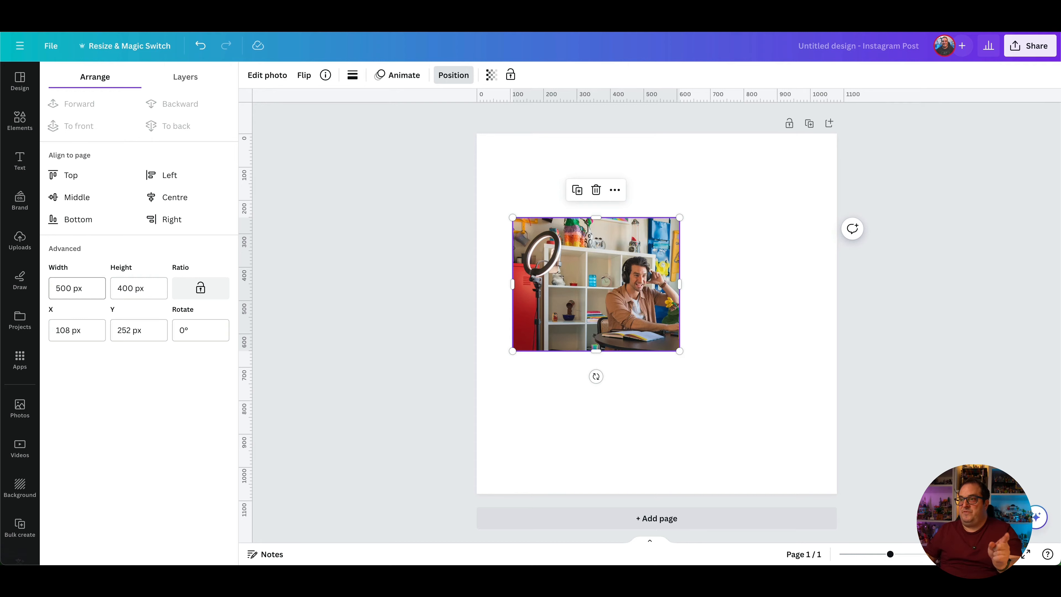
pyautogui.doubleClick(595, 301)
# Shift and rescale the image in the crop box to centre the man and tripod, then apply
pyautogui.moveTo(626, 297); pyautogui.dragTo(549, 289)
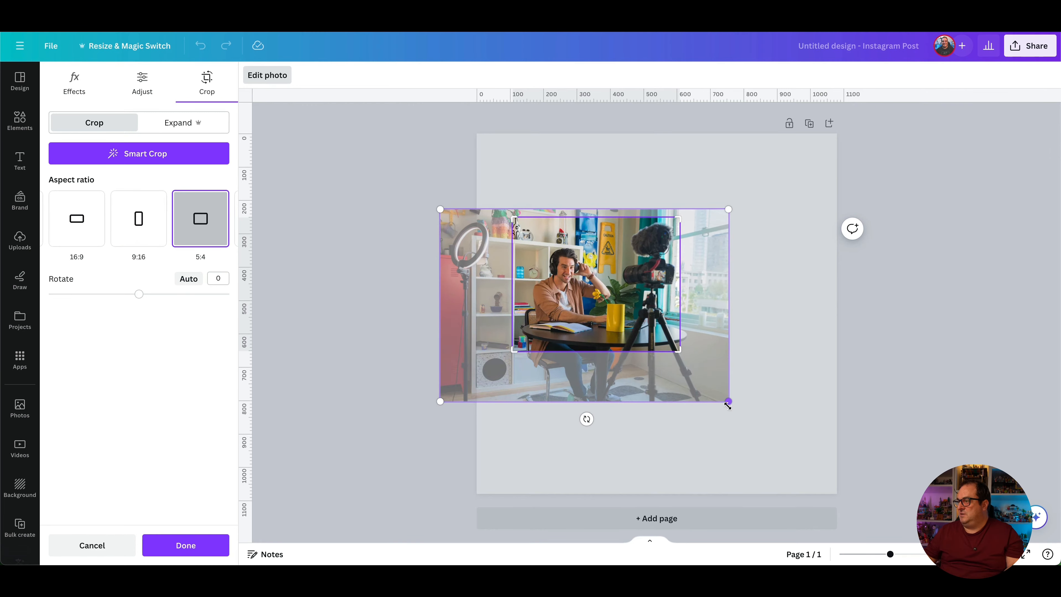
pyautogui.moveTo(728, 402); pyautogui.dragTo(679, 368)
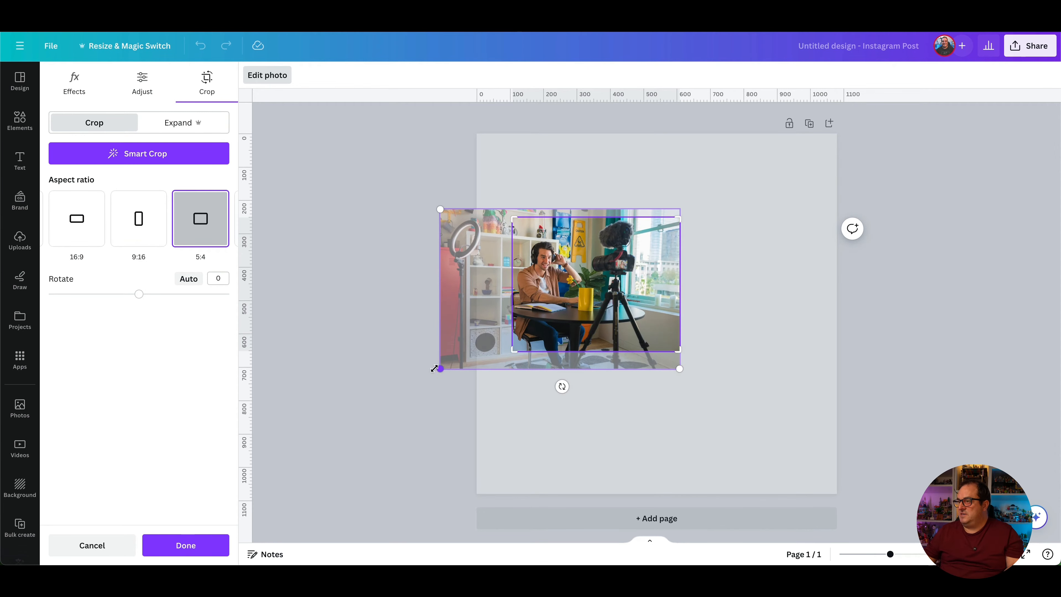
pyautogui.moveTo(435, 368); pyautogui.dragTo(461, 351)
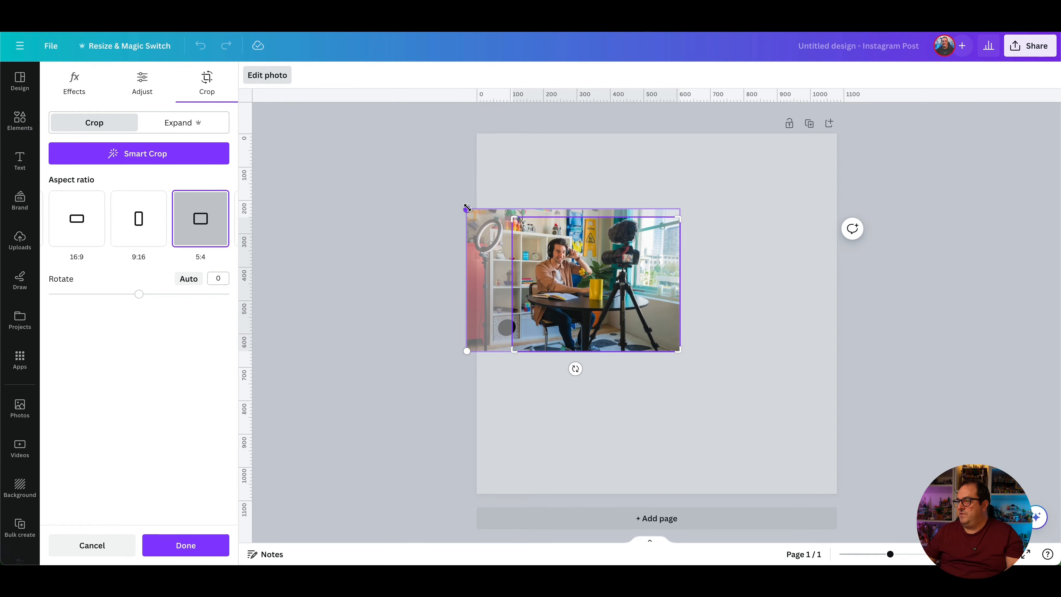
pyautogui.moveTo(466, 208); pyautogui.dragTo(480, 218)
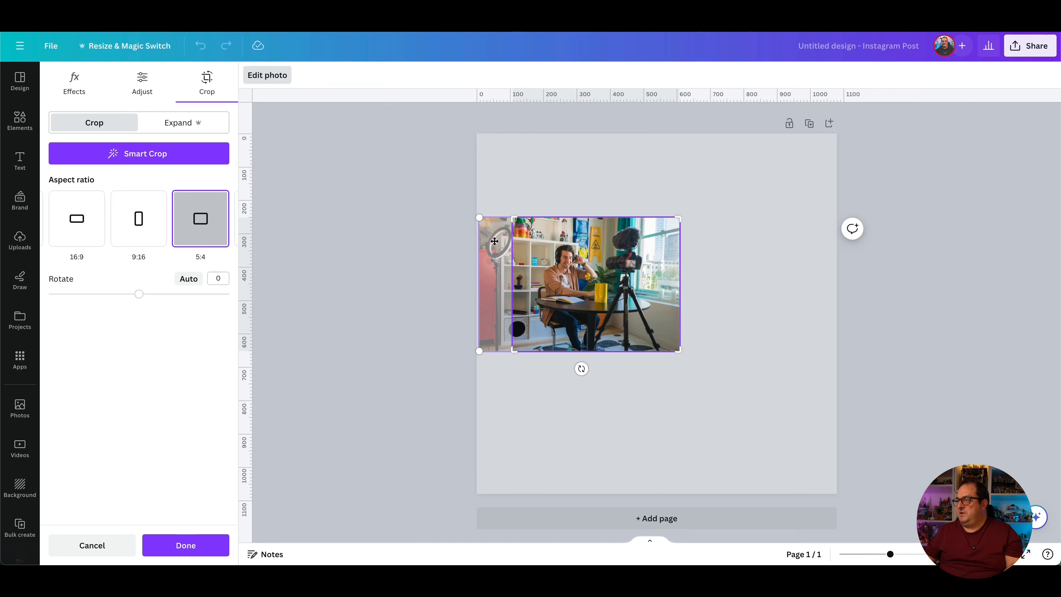
pyautogui.moveTo(476, 218); pyautogui.dragTo(392, 159)
pyautogui.moveTo(455, 241); pyautogui.dragTo(510, 292)
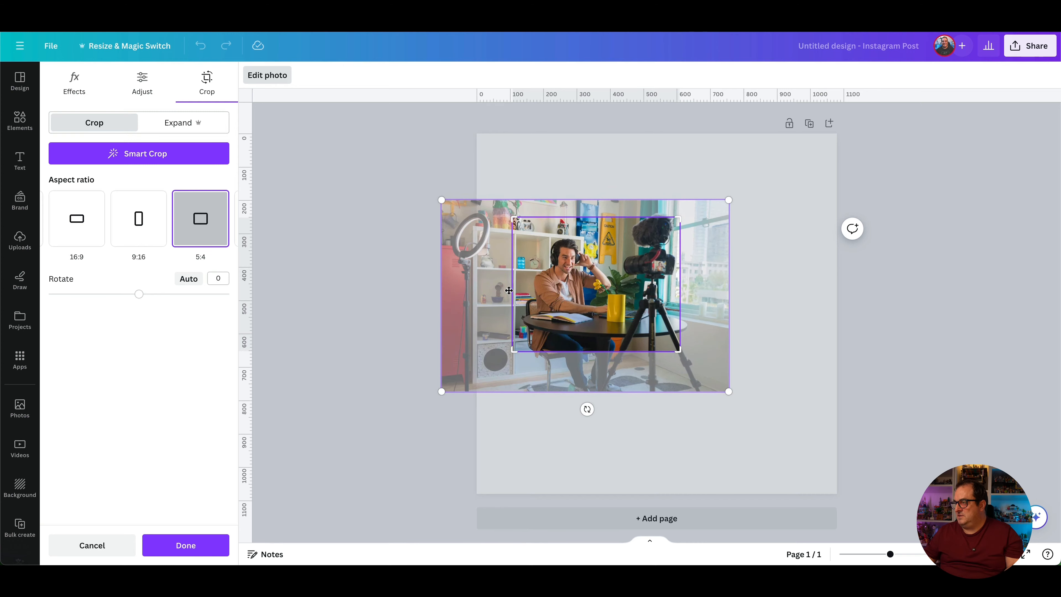
pyautogui.click(338, 238)
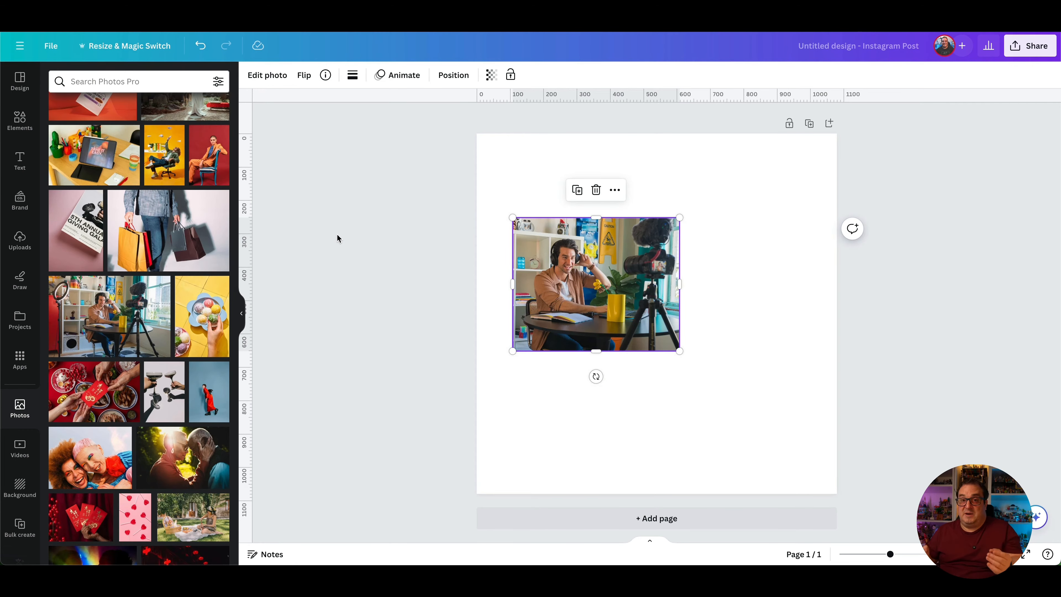
pyautogui.click(453, 75)
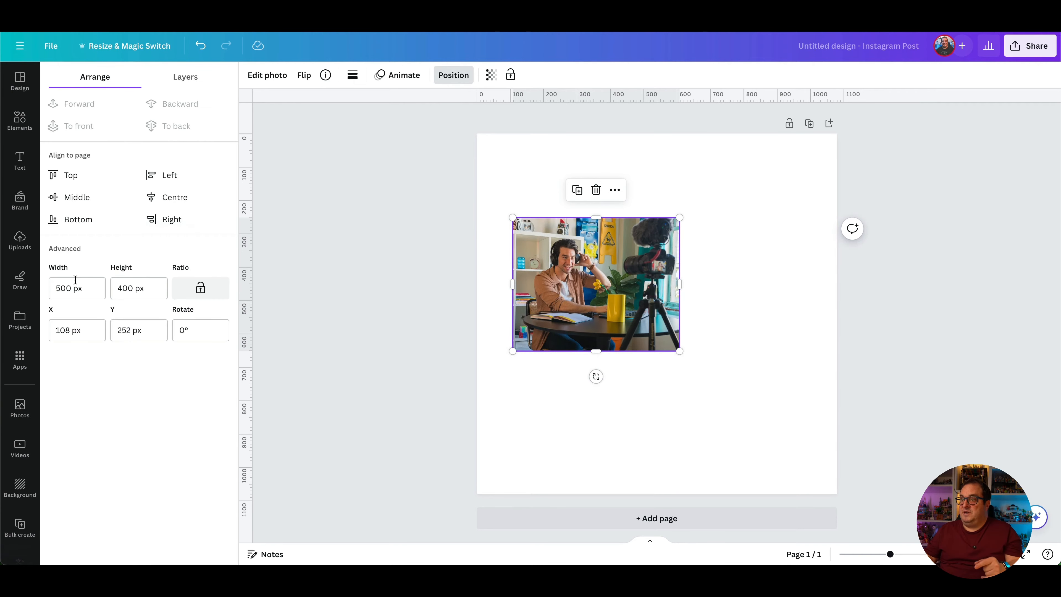
pyautogui.click(84, 281)
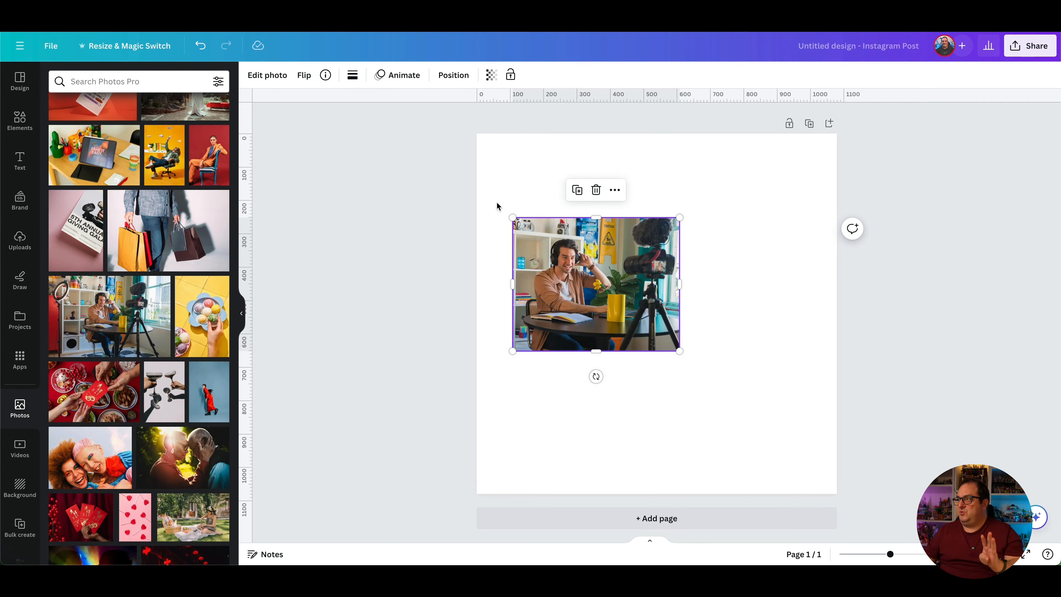
# Switch the photo's crop to a Freeform aspect ratio
pyautogui.click(273, 76)
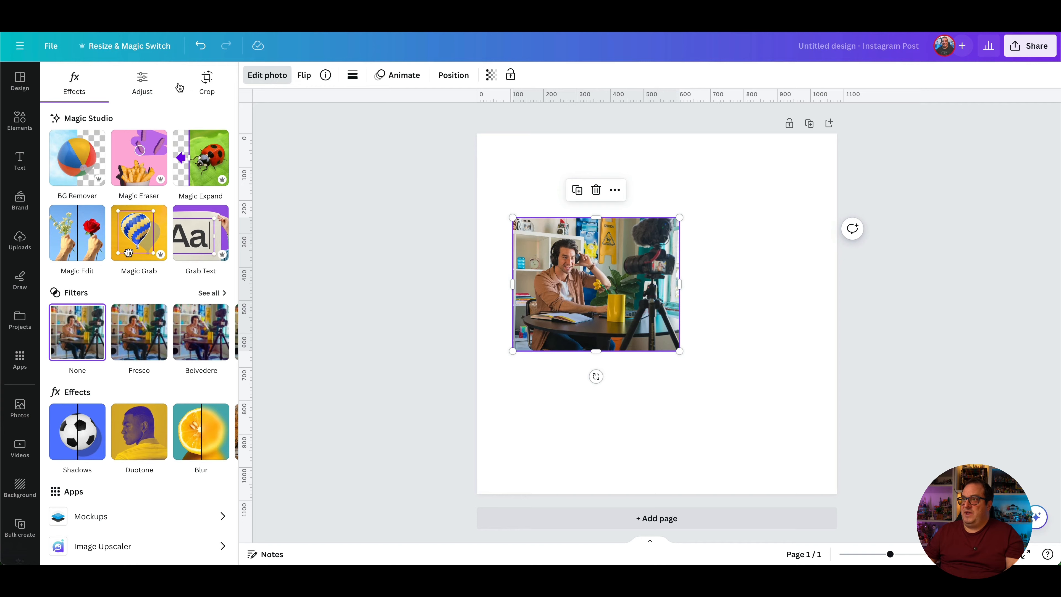
pyautogui.click(207, 84)
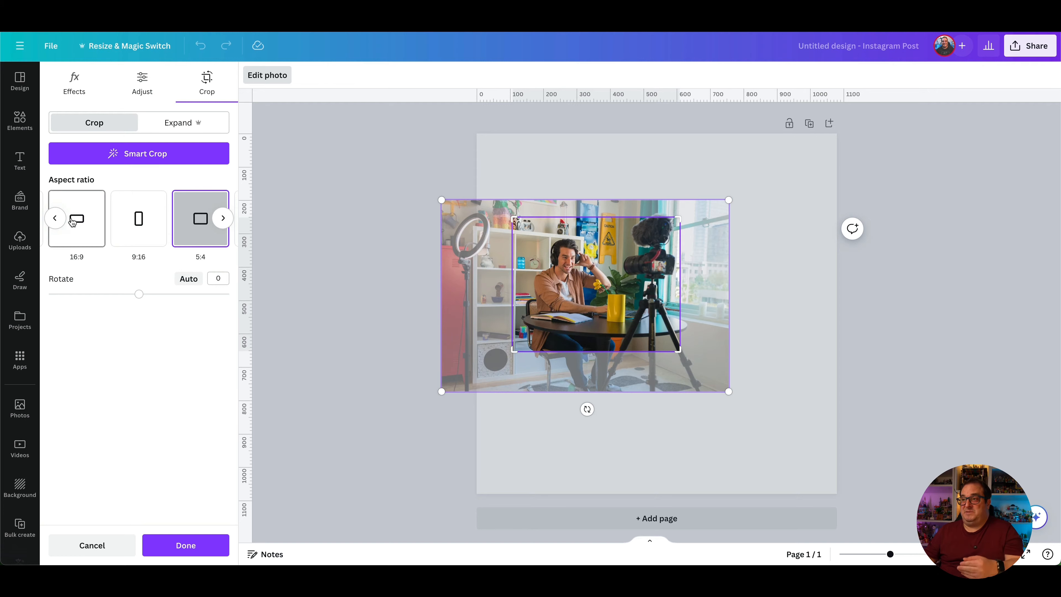
pyautogui.click(57, 219)
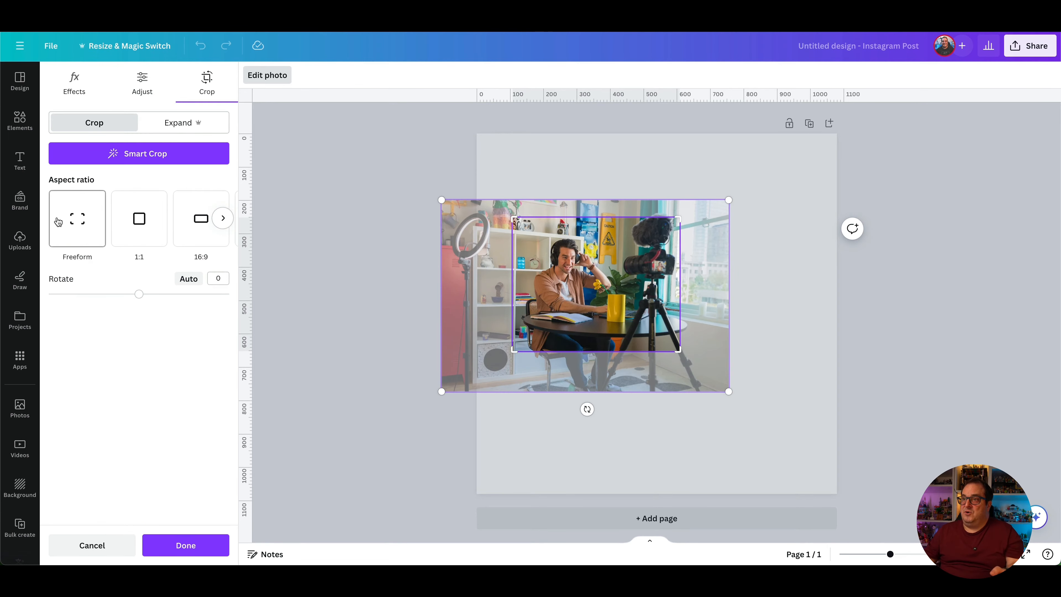
pyautogui.click(76, 222)
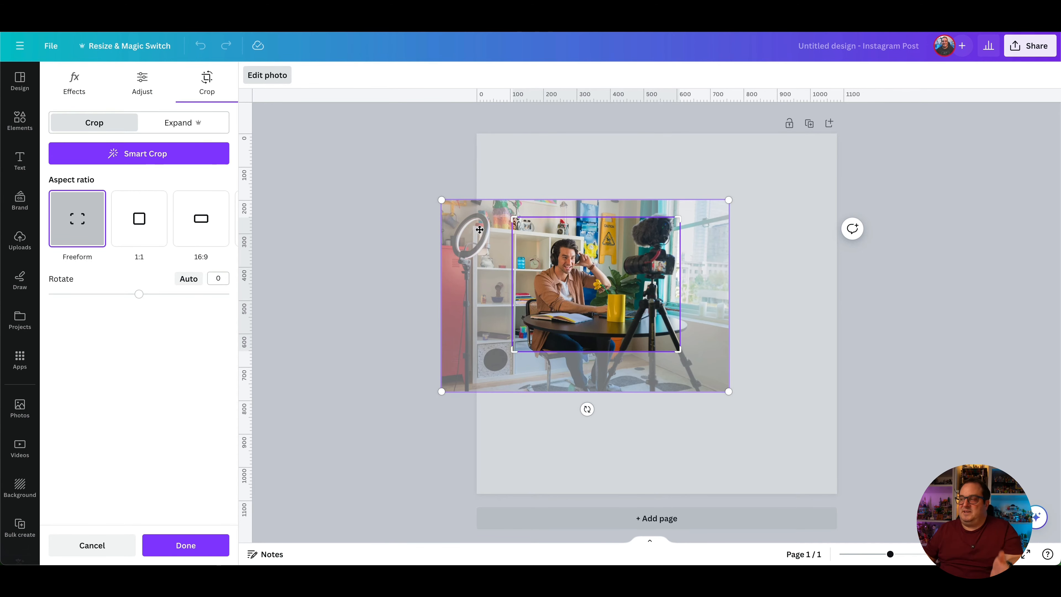
# Auto-straighten the photo by 1.2 degrees, apply Smart Crop, and confirm the crop
pyautogui.moveTo(606, 298)
pyautogui.mouseDown()
pyautogui.moveTo(598, 292)
pyautogui.moveTo(616, 292)
pyautogui.moveTo(606, 280)
pyautogui.mouseUp()
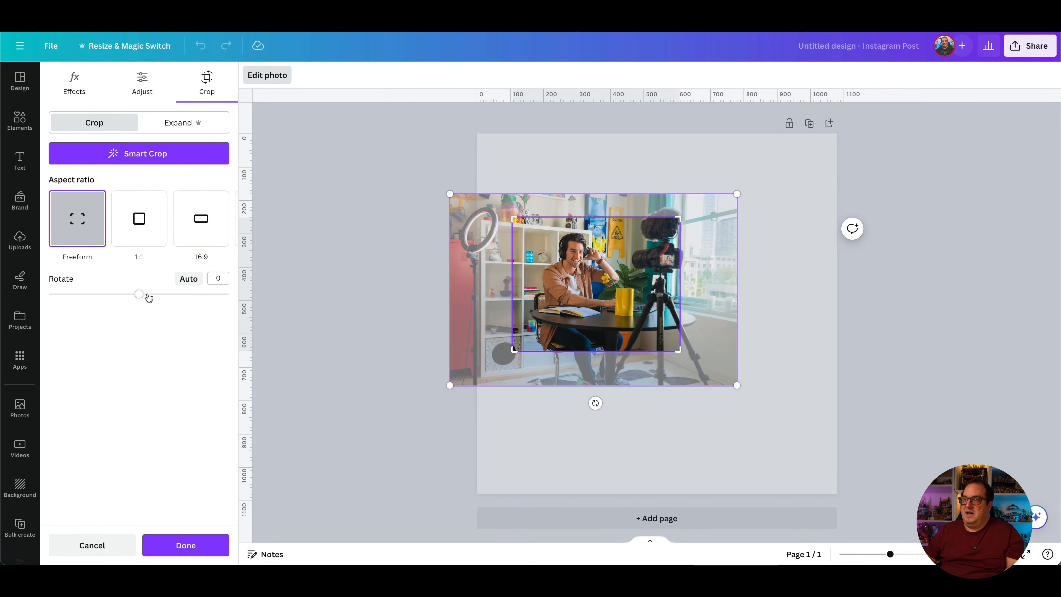
pyautogui.click(186, 278)
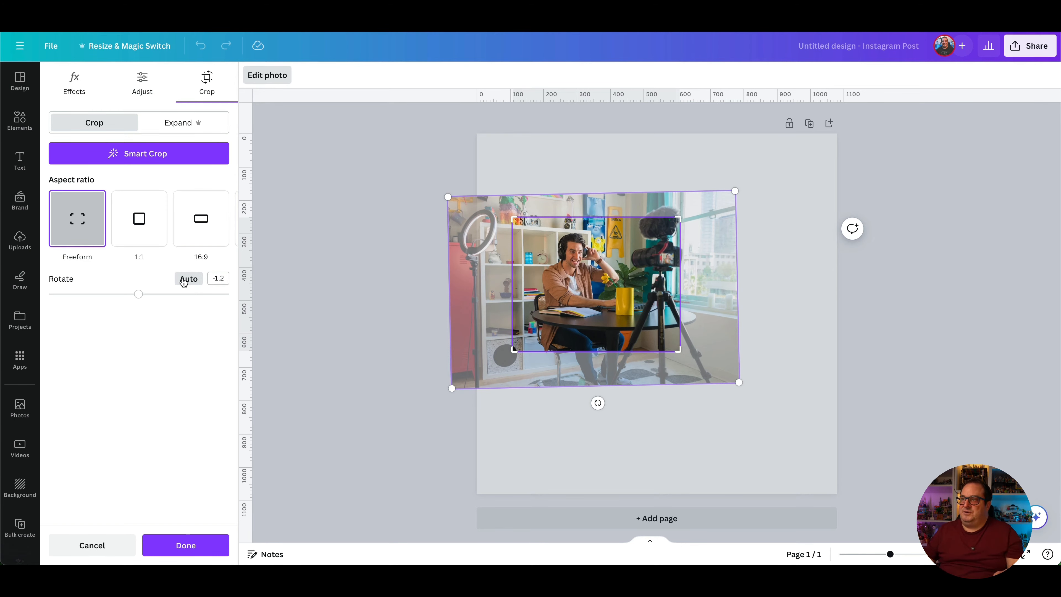
pyautogui.click(162, 159)
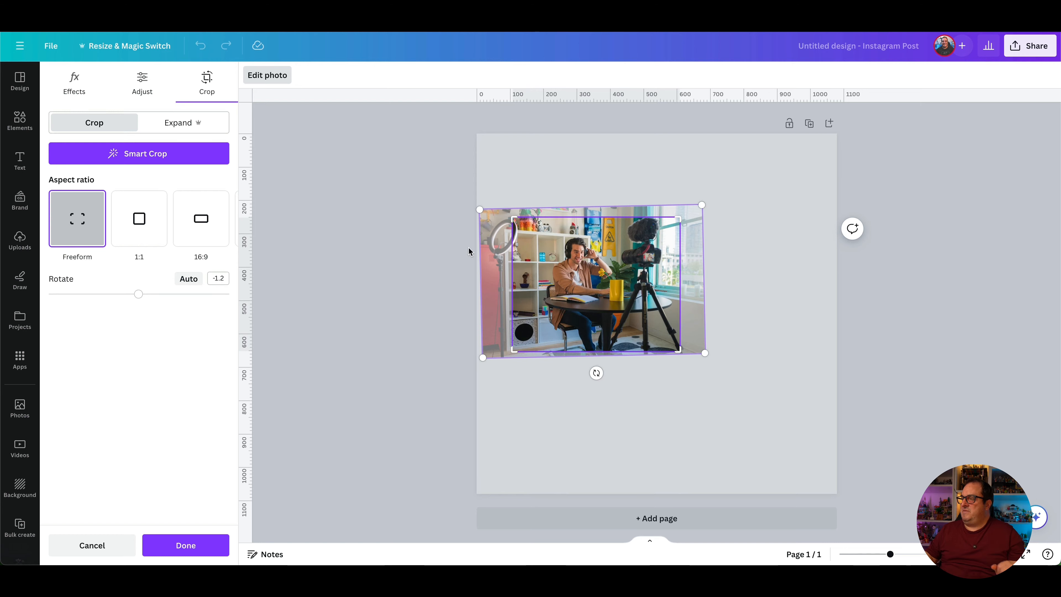
pyautogui.click(437, 276)
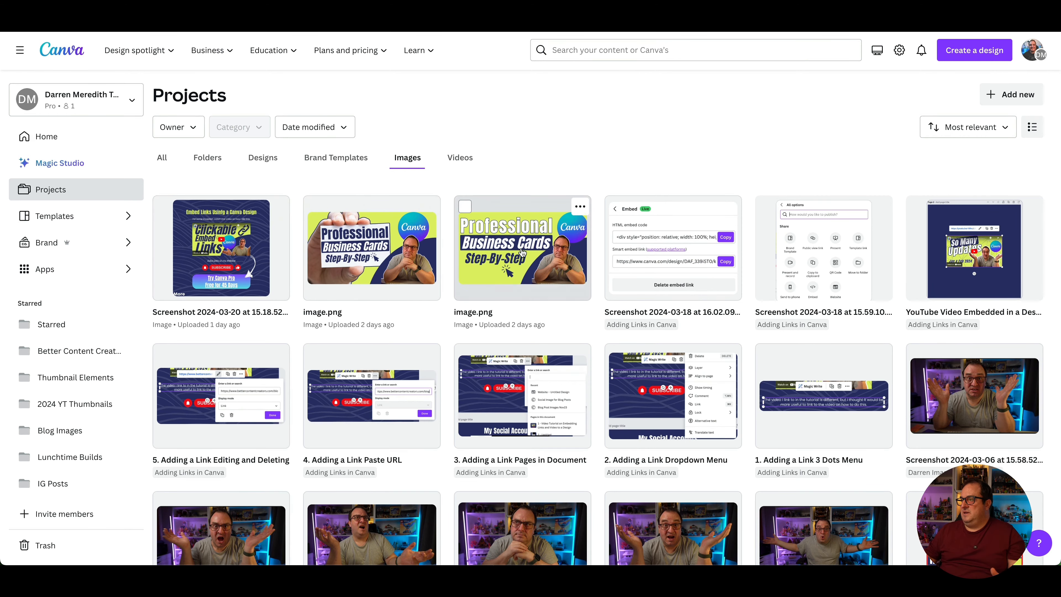
# Trim the 'Professional' heading off the Business Cards image and use it in a design
pyautogui.click(522, 252)
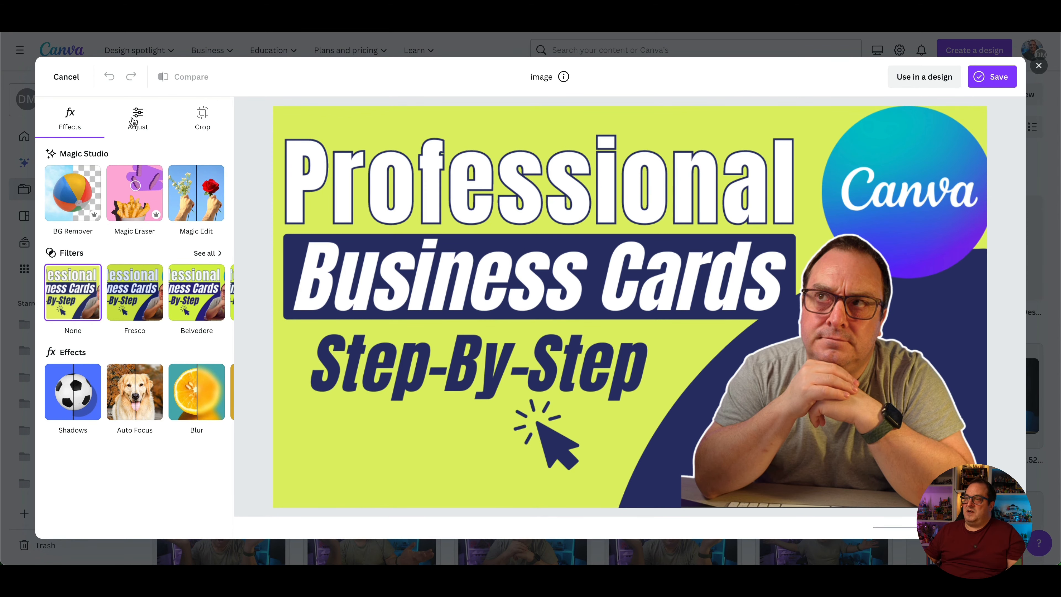
pyautogui.click(202, 119)
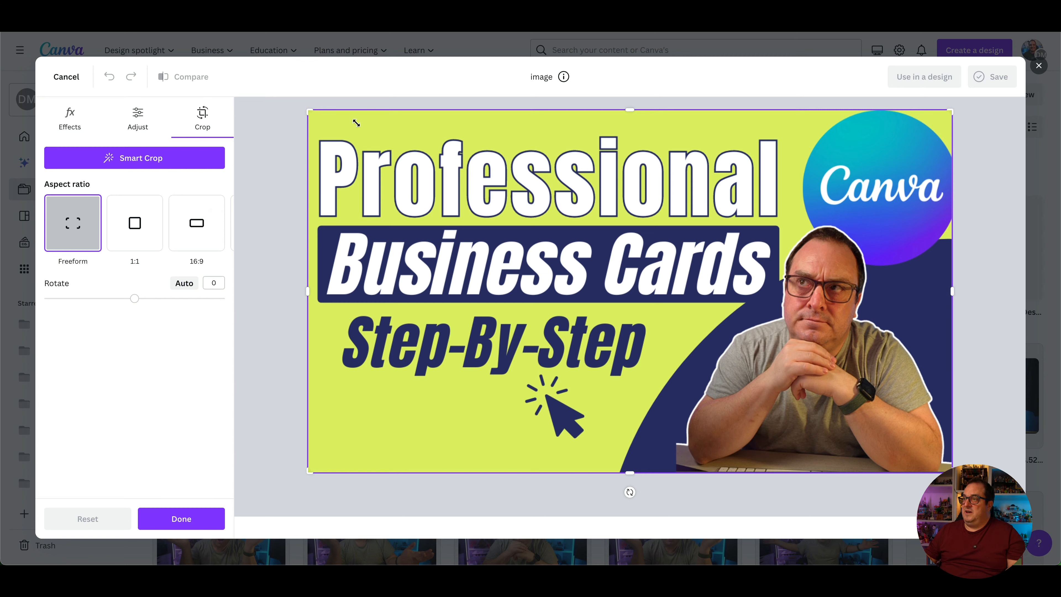
pyautogui.moveTo(626, 143)
pyautogui.mouseDown()
pyautogui.moveTo(621, 120)
pyautogui.moveTo(599, 221)
pyautogui.mouseUp()
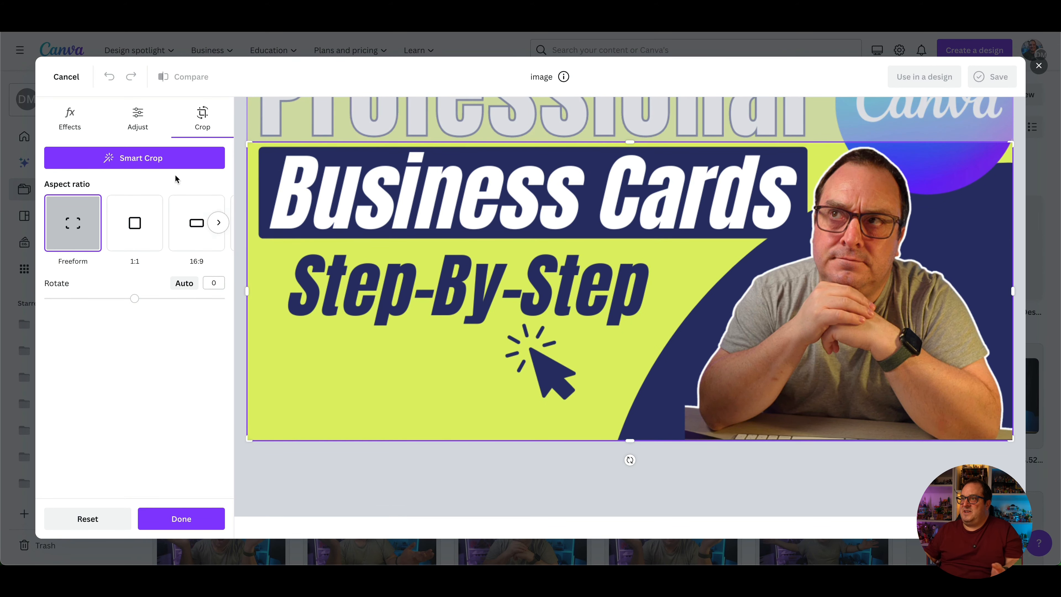
pyautogui.click(191, 521)
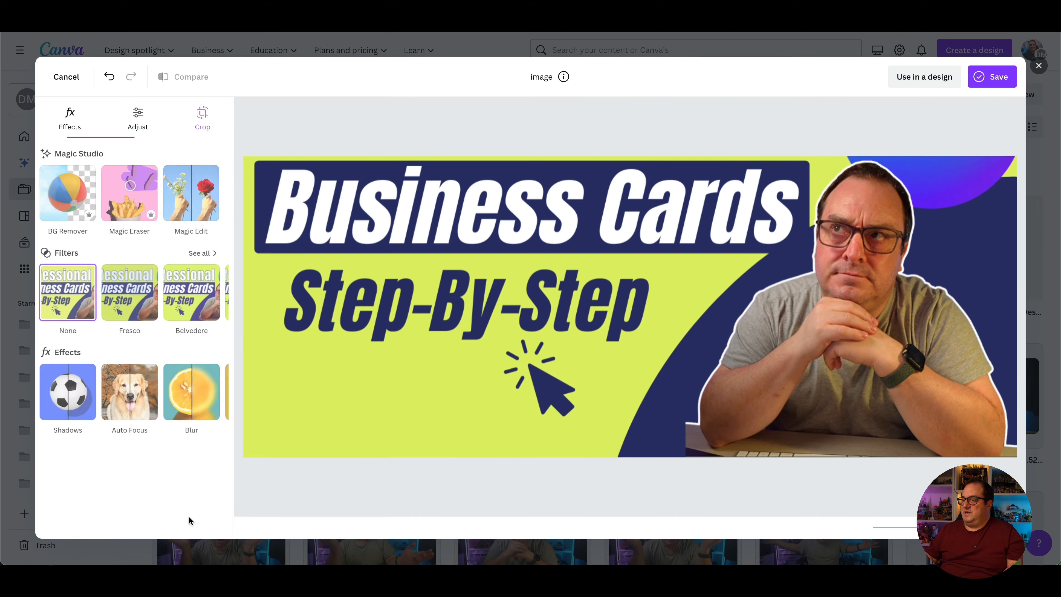
pyautogui.click(924, 81)
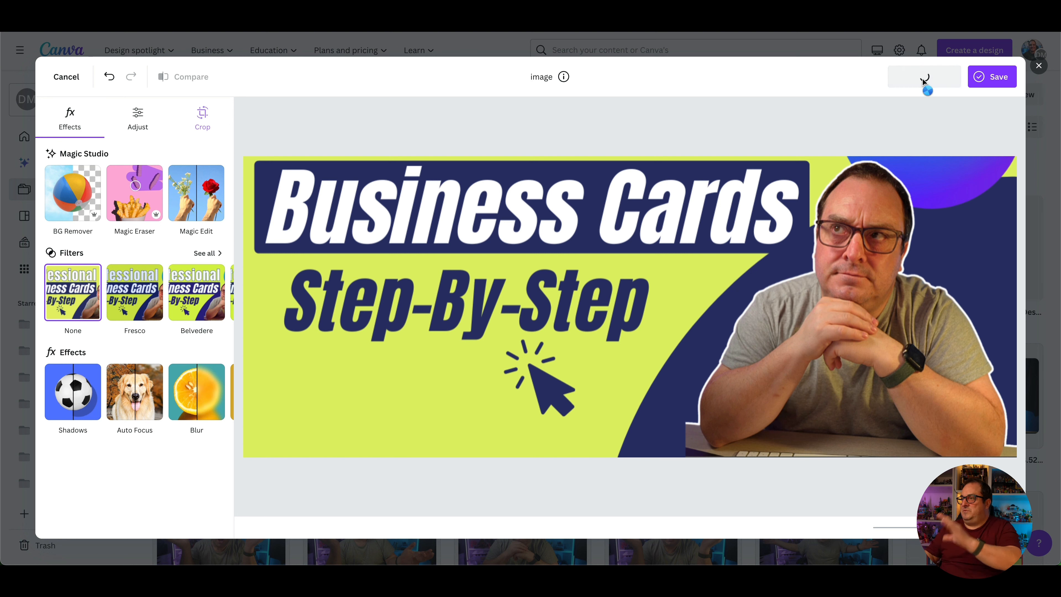